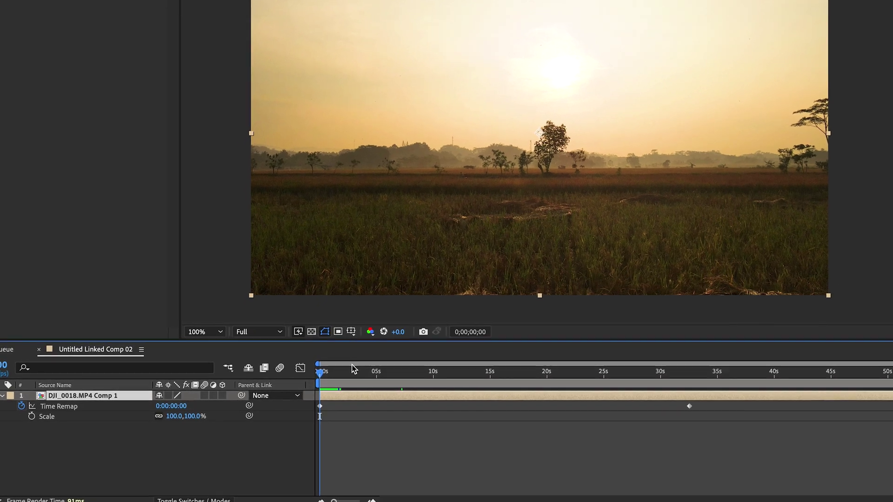
click(336, 371)
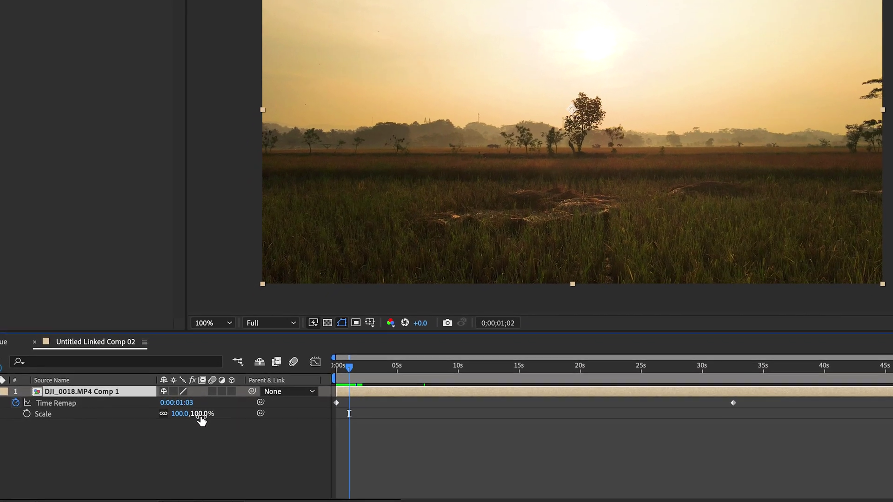
drag(190, 407, 232, 407)
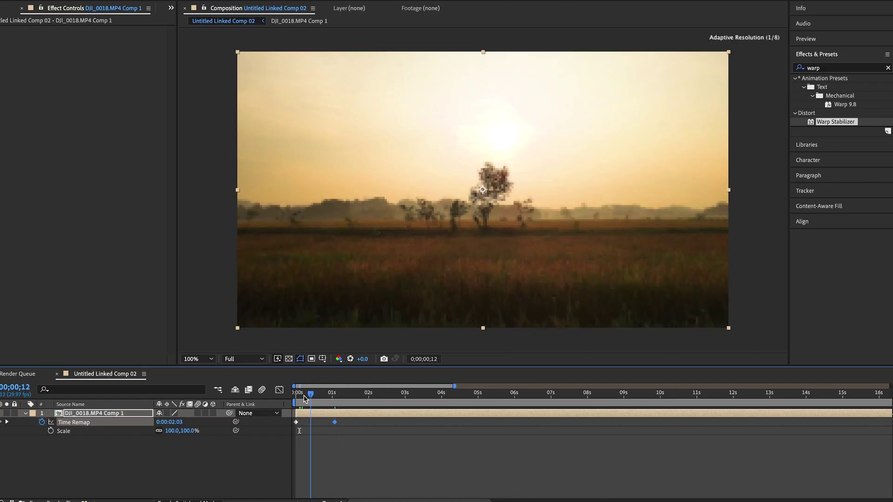
drag(303, 398, 287, 408)
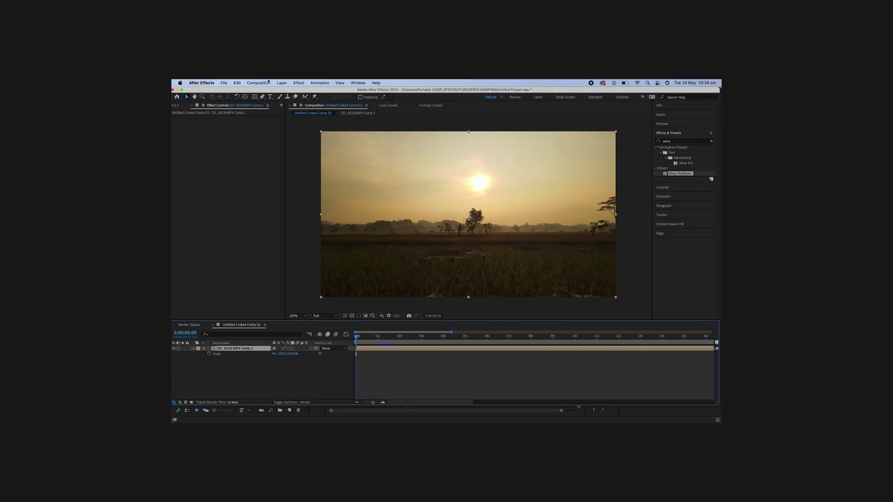
Step: Enable Time Remapping on the DJI_0018.MP4 Comp 1 layer
click(259, 83)
mouse_move(281, 83)
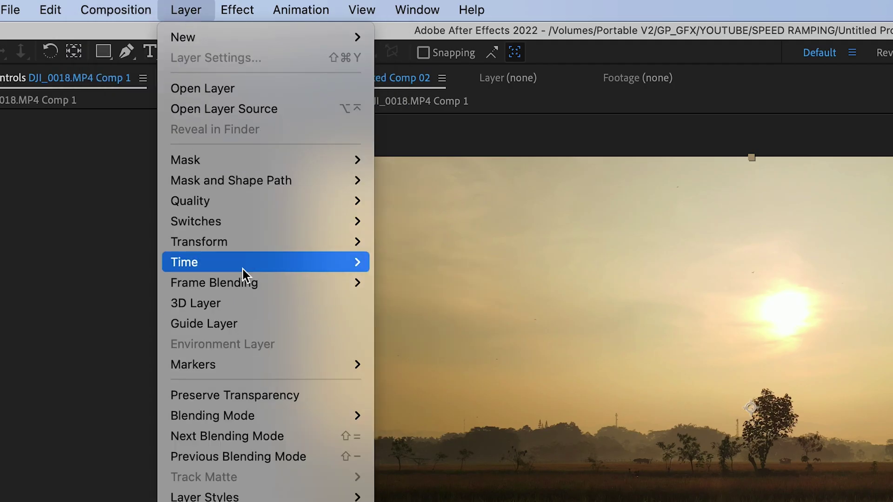
mouse_move(243, 270)
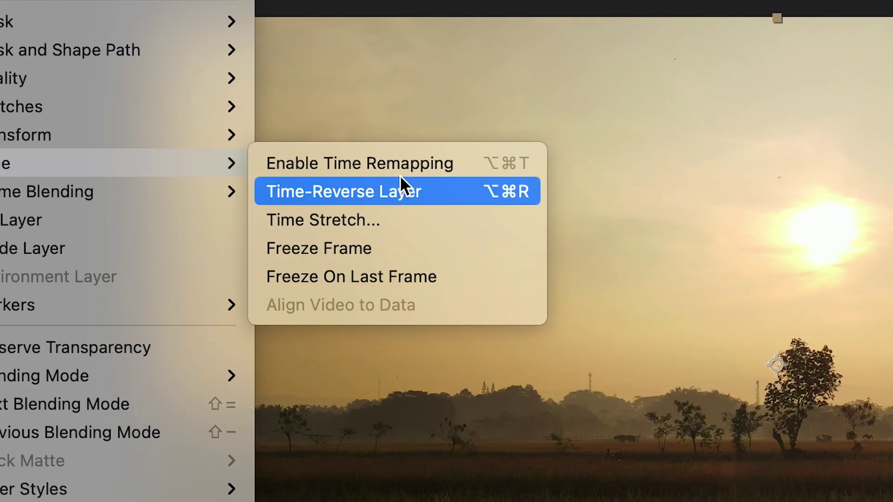
click(486, 263)
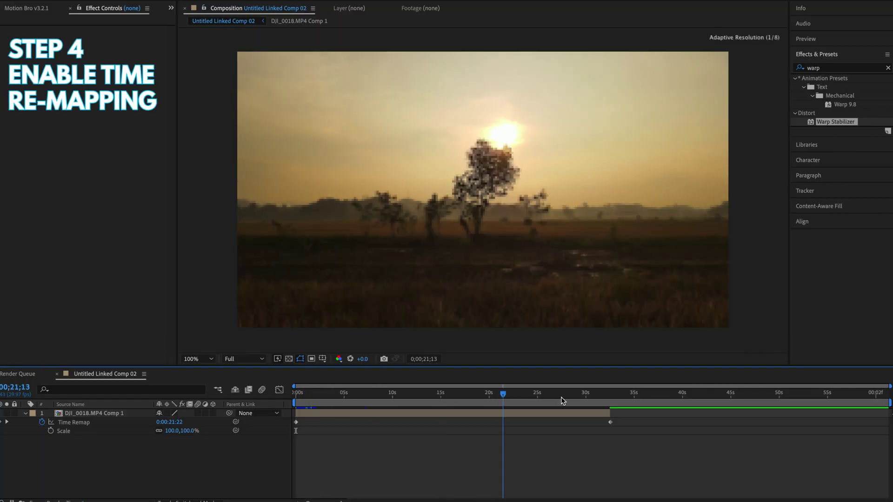
Step: Scrub through the drone footage to find the speed-change point and add a Time Remap keyframe at about 18 seconds
drag(563, 401, 604, 403)
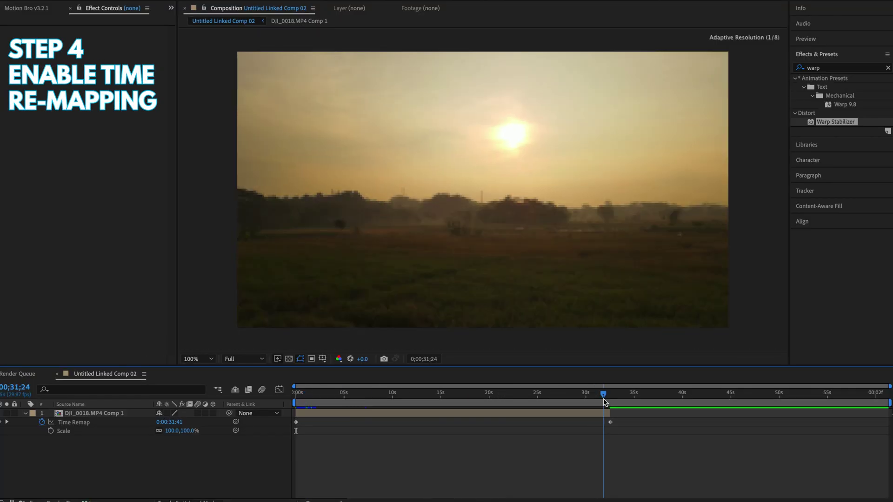
key(Home)
drag(487, 401, 623, 403)
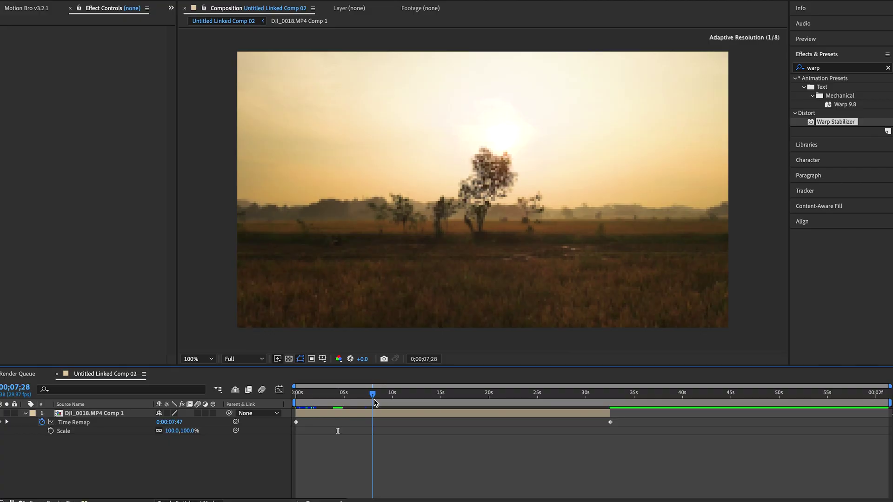
drag(375, 402, 468, 400)
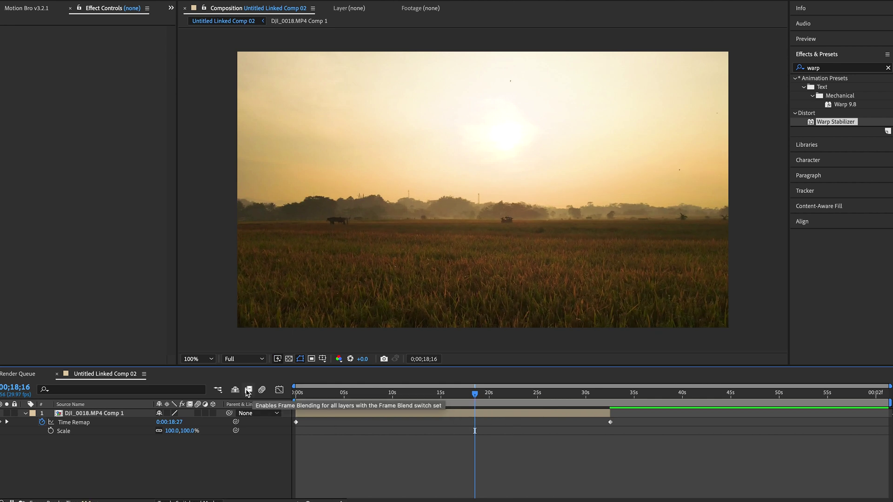
click(3, 424)
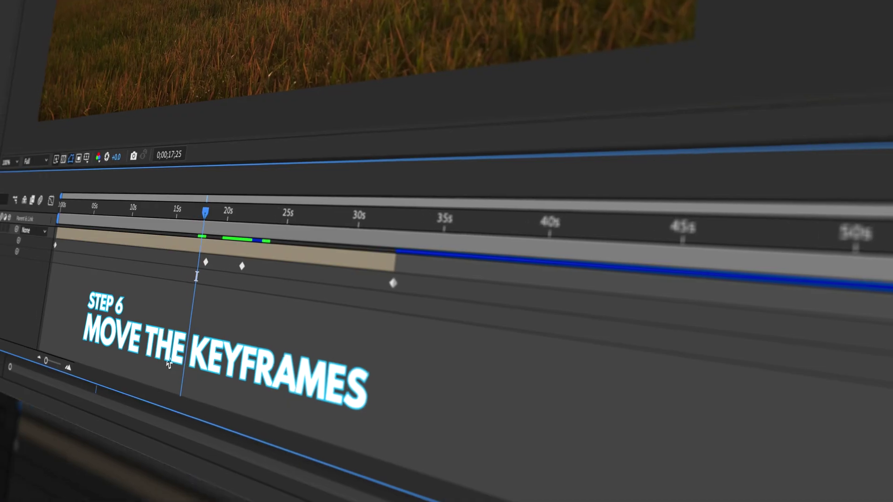
Step: Move the Time Remap keyframes closer to the start, placing the last one at about 8 seconds, and scrub through the result
drag(194, 369, 565, 299)
mouse_move(363, 287)
mouse_down()
mouse_move(381, 291)
mouse_move(339, 295)
mouse_move(375, 299)
mouse_up()
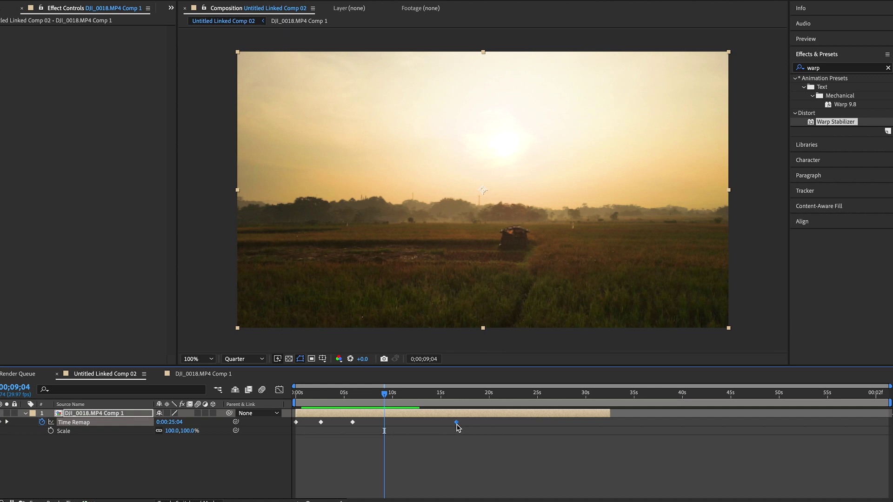
drag(386, 425, 375, 426)
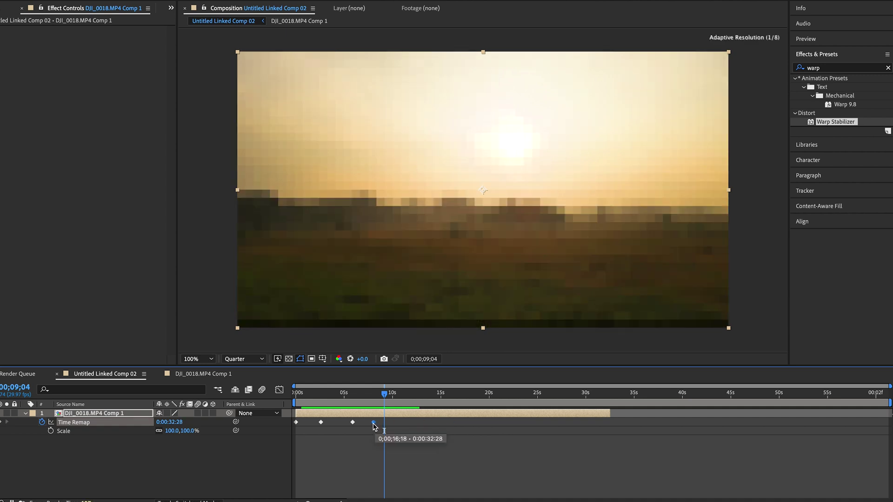
click(329, 397)
drag(311, 397, 351, 403)
click(322, 398)
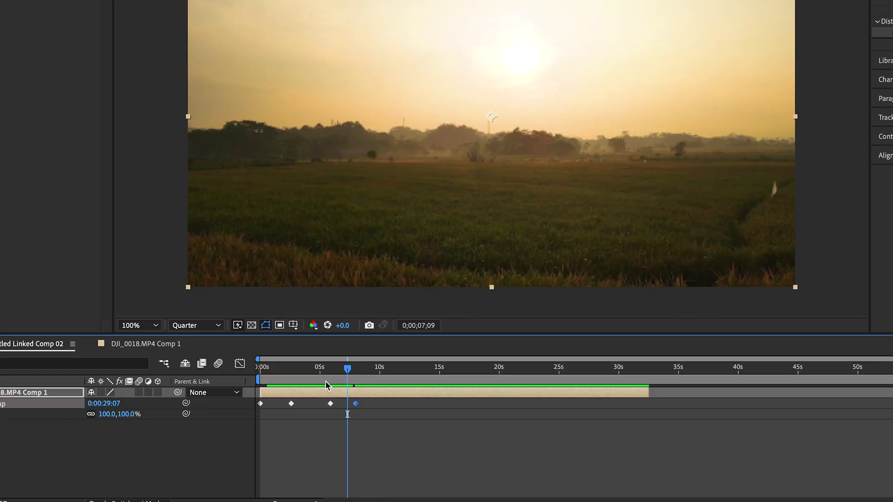
Step: Show the Time Remap curve in the Graph Editor and place the playhead near its second keyframe at 0;00;02;21
click(240, 364)
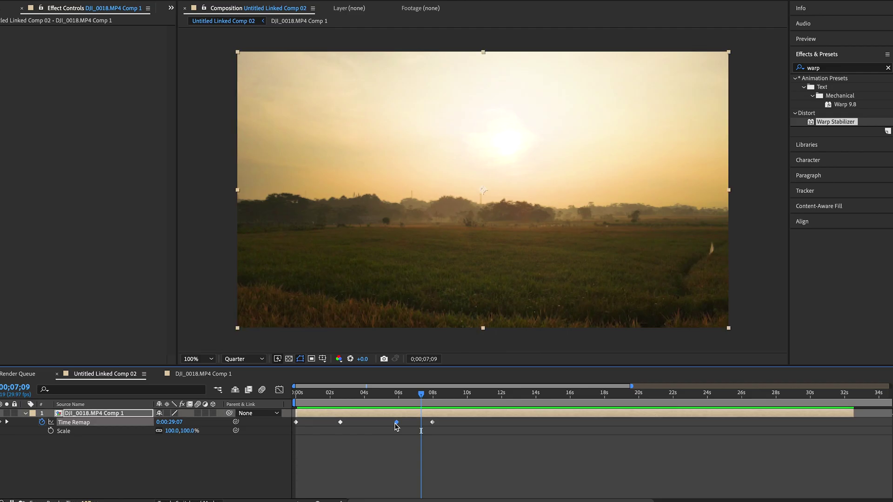
click(281, 394)
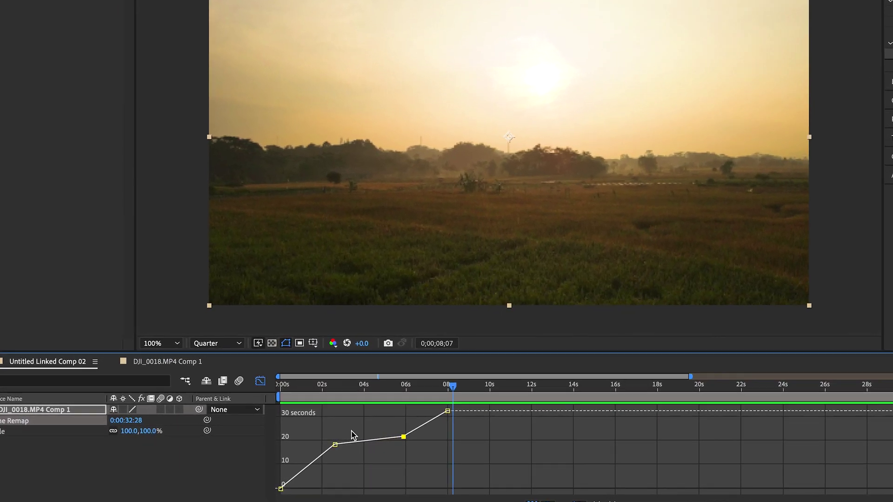
click(336, 383)
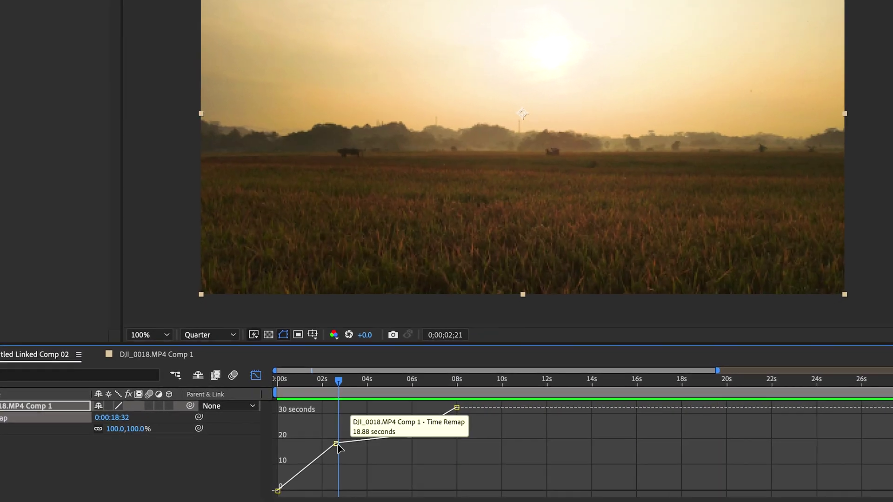
mouse_move(341, 440)
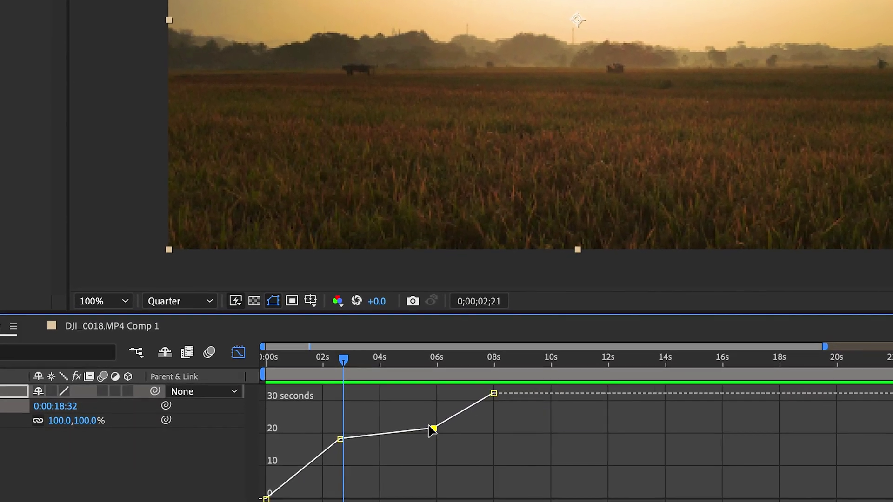
mouse_move(447, 421)
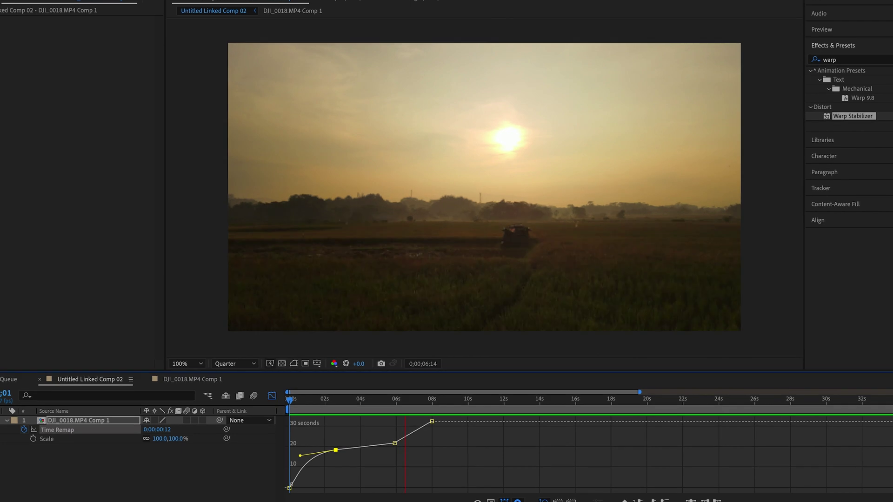
Step: Smooth the third Time Remap keyframe into a curve with its Bezier handle and preview the speed ramp from the start
key(space)
click(395, 445)
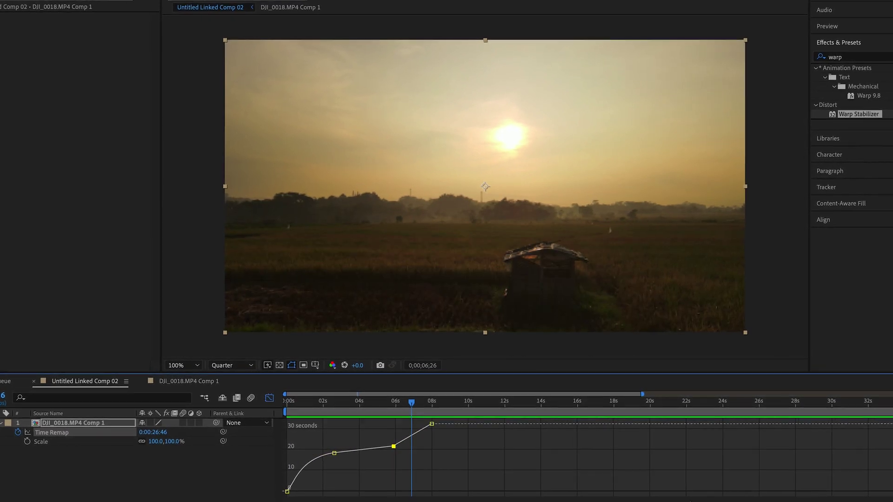
drag(406, 448, 420, 446)
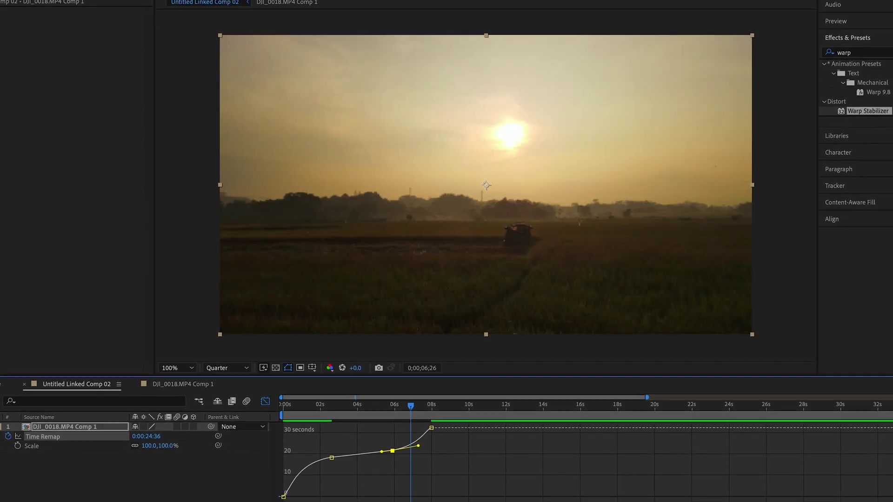
drag(386, 410, 275, 417)
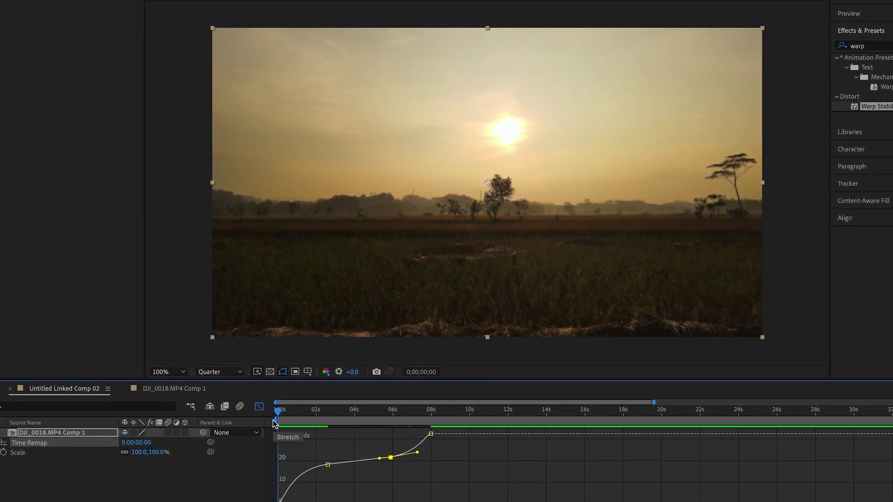
key(space)
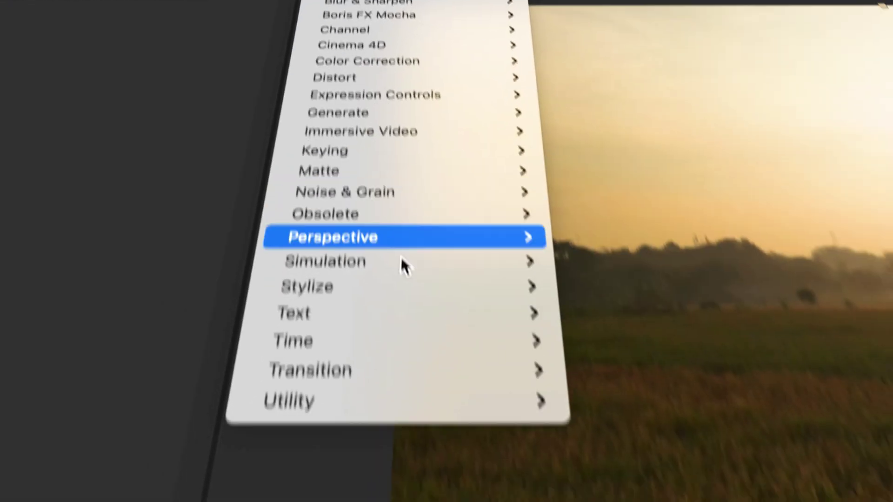
Step: Apply CC Force Motion Blur to the DJI_0018.MP4 Comp 1 layer and scrub the ramp between about 6 and 7 seconds
mouse_move(409, 341)
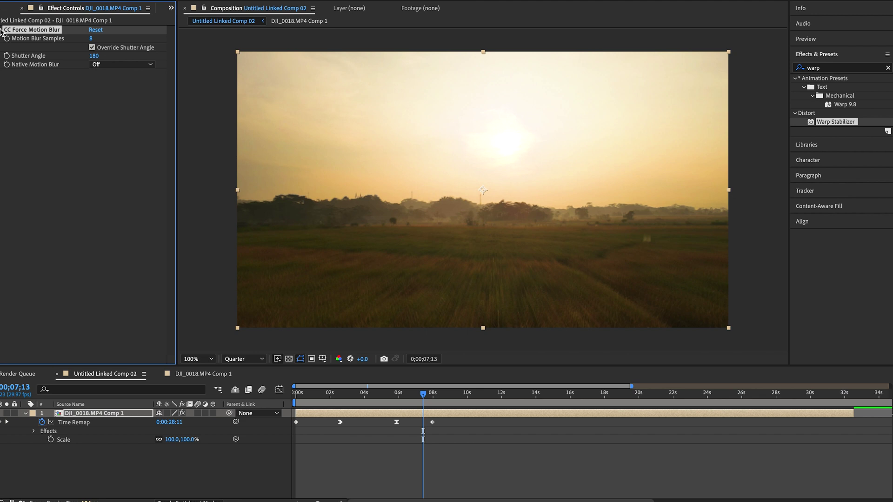
click(404, 392)
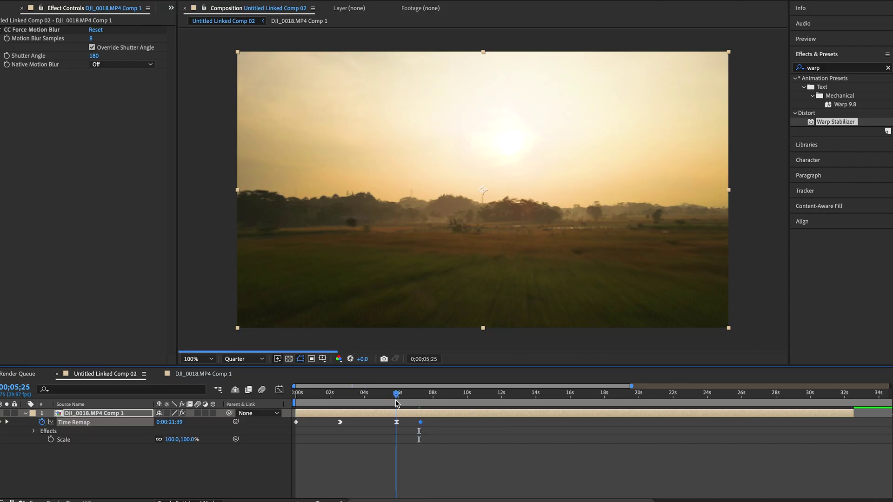
drag(396, 403, 412, 405)
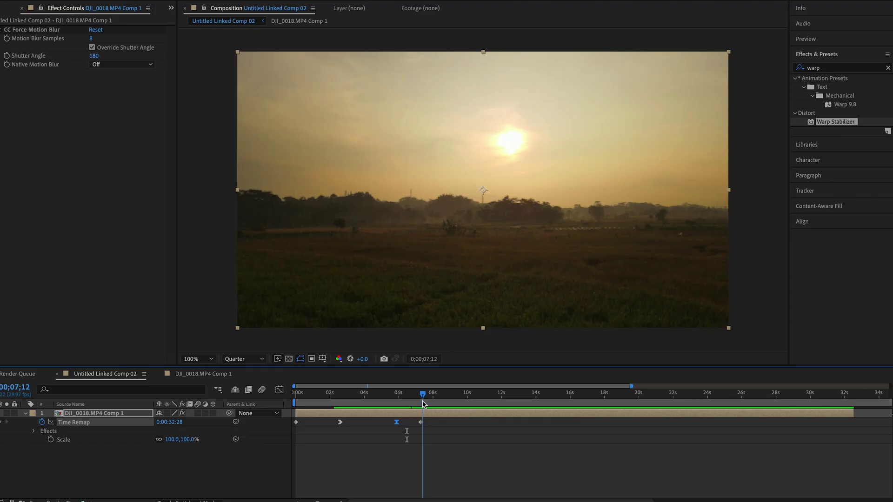
drag(421, 401, 422, 401)
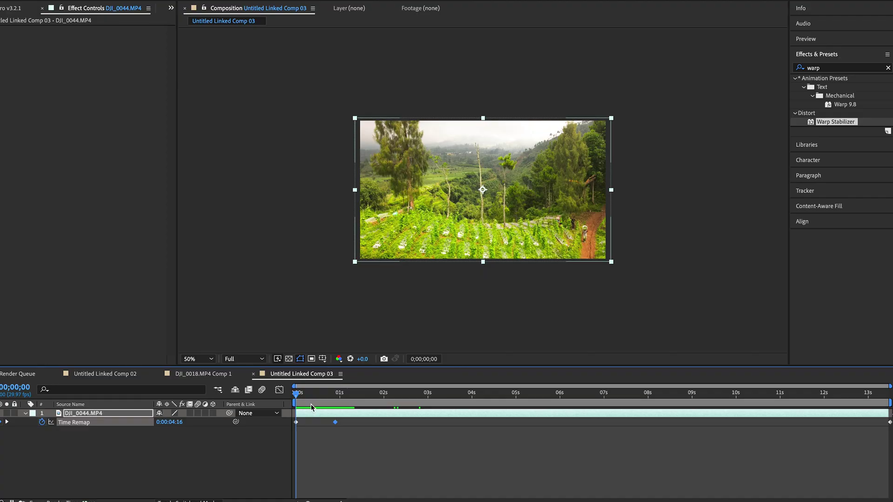
Step: Smooth the second Time Remap keyframe of DJI_0044.MP4 into a curve in the Graph Editor and play from the start
drag(311, 407, 337, 406)
click(280, 391)
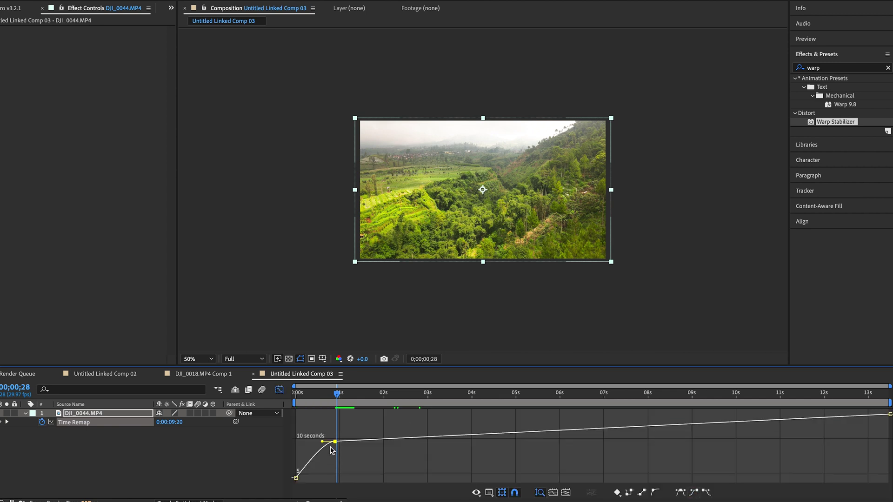
drag(308, 401, 287, 398)
key(space)
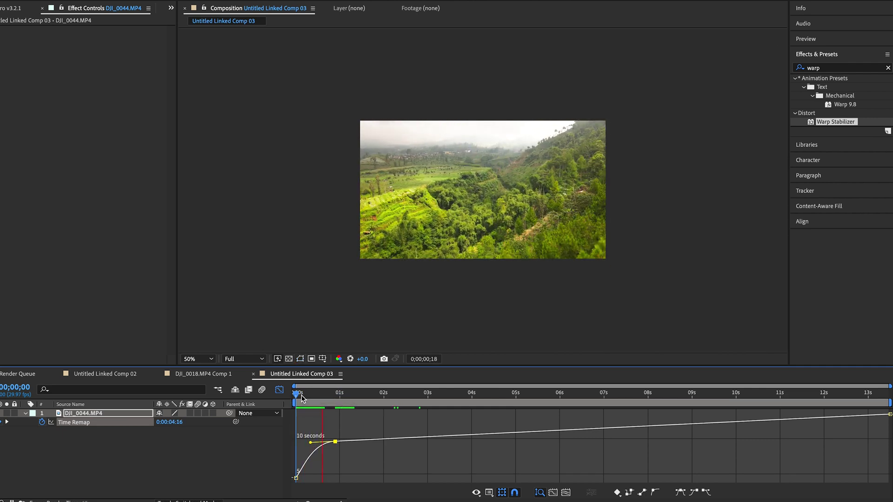
Step: Return to the keyframe view, move the last Time Remap keyframe of DJI_0044.MP4 to about 4.5 seconds, and preview the ramp
click(279, 390)
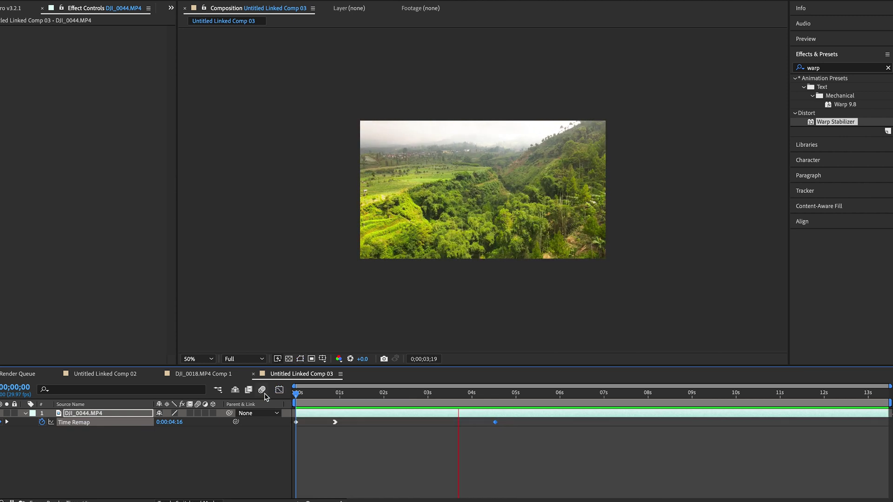
key(space)
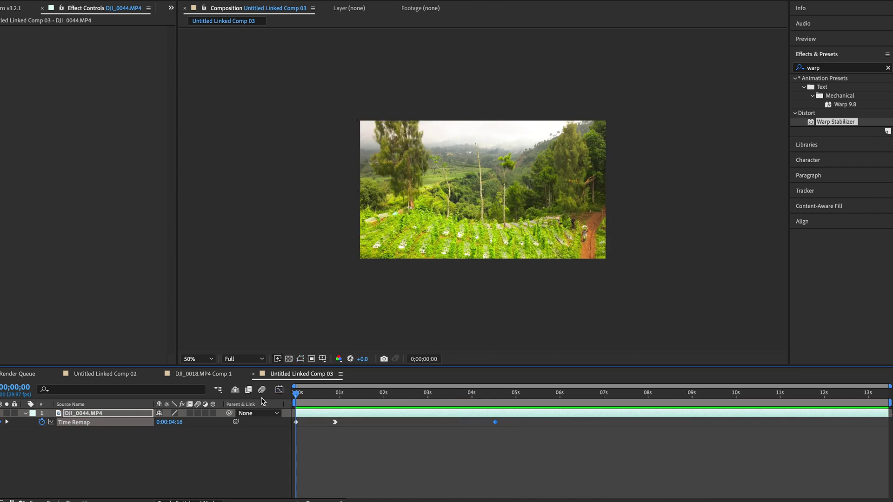
key(space)
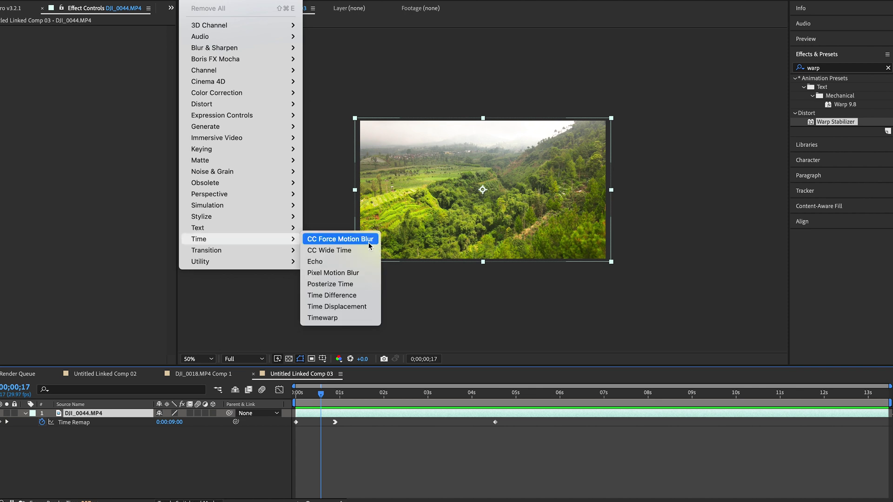
Step: Apply CC Force Motion Blur to DJI_0044.MP4 and compare frame 0;00;00;06 with the effect disabled and enabled
click(370, 246)
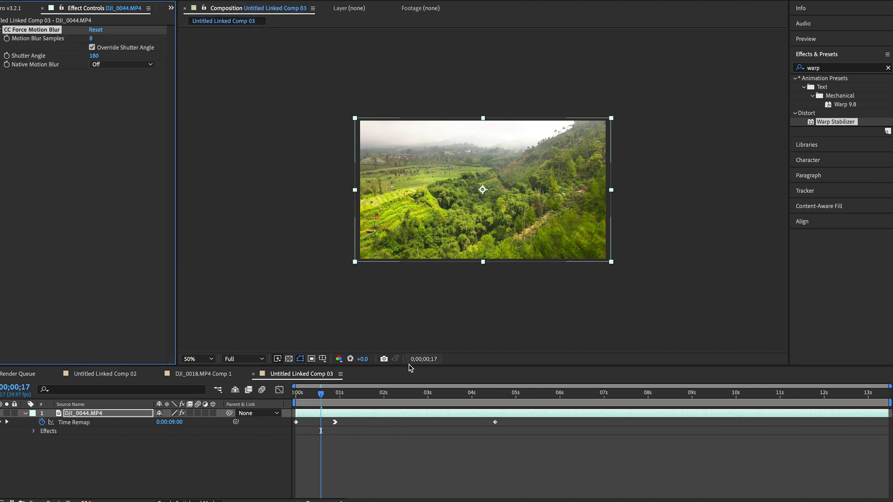
click(328, 393)
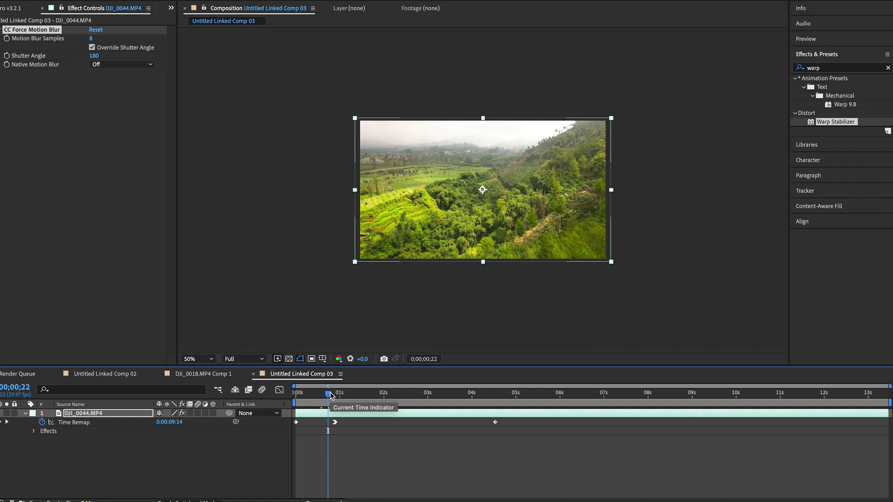
click(305, 393)
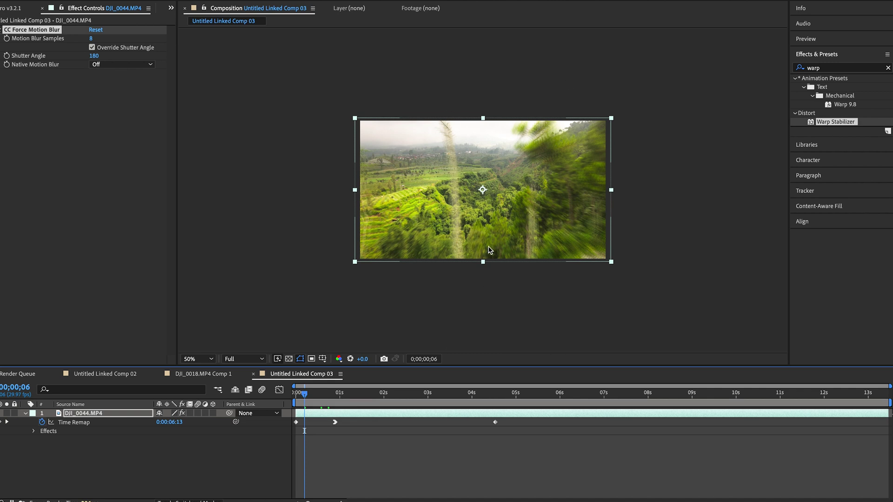
click(2, 31)
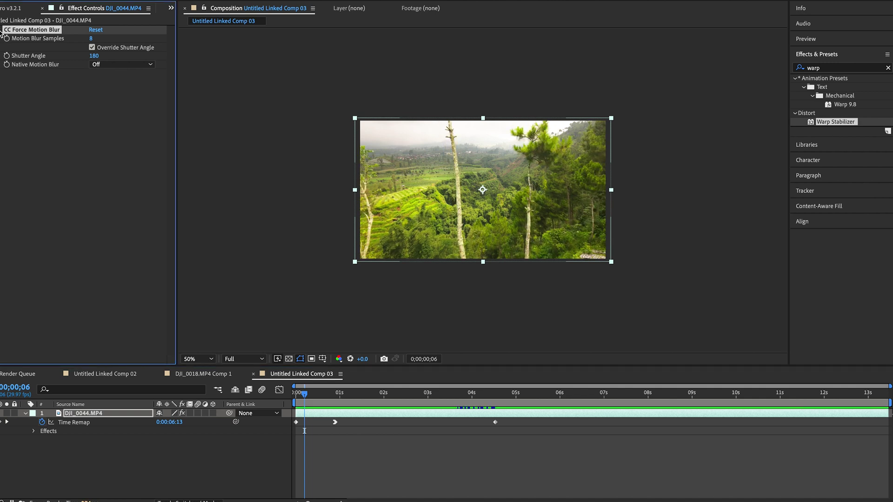
click(1, 30)
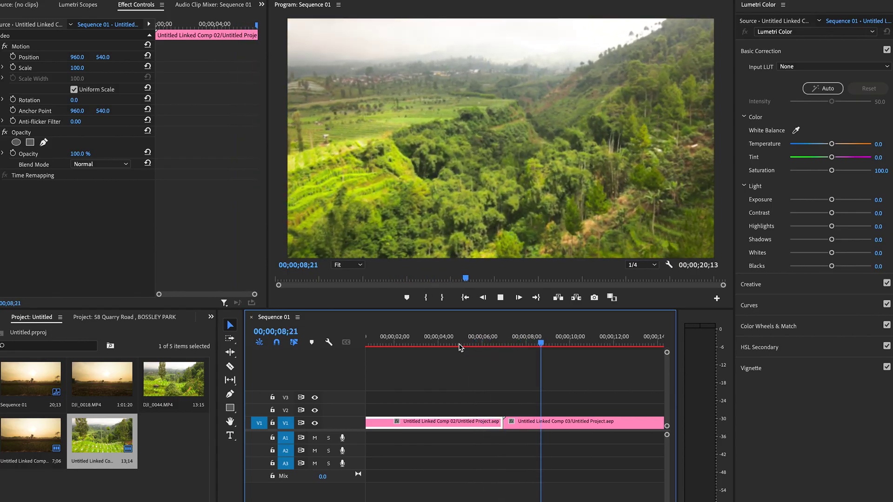
Step: Switch to Premiere Pro and review Sequence 01 from 0;00;04;22, ahead of the transition between the two linked comps
click(455, 344)
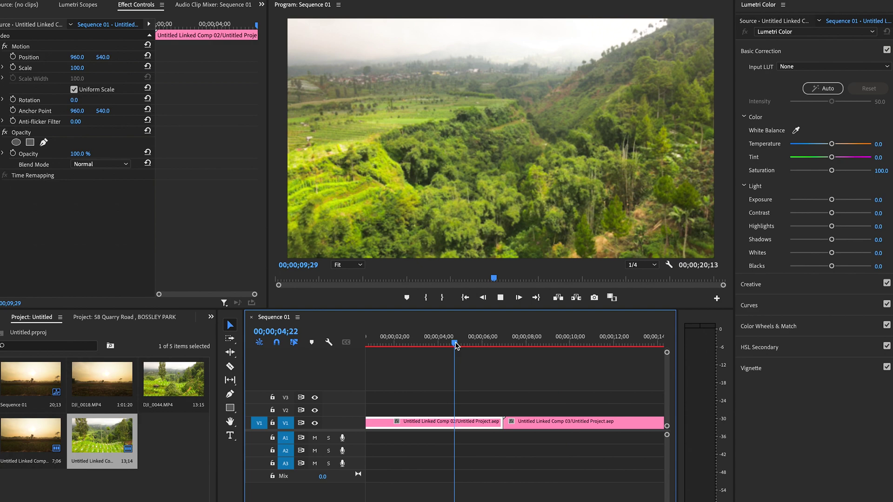